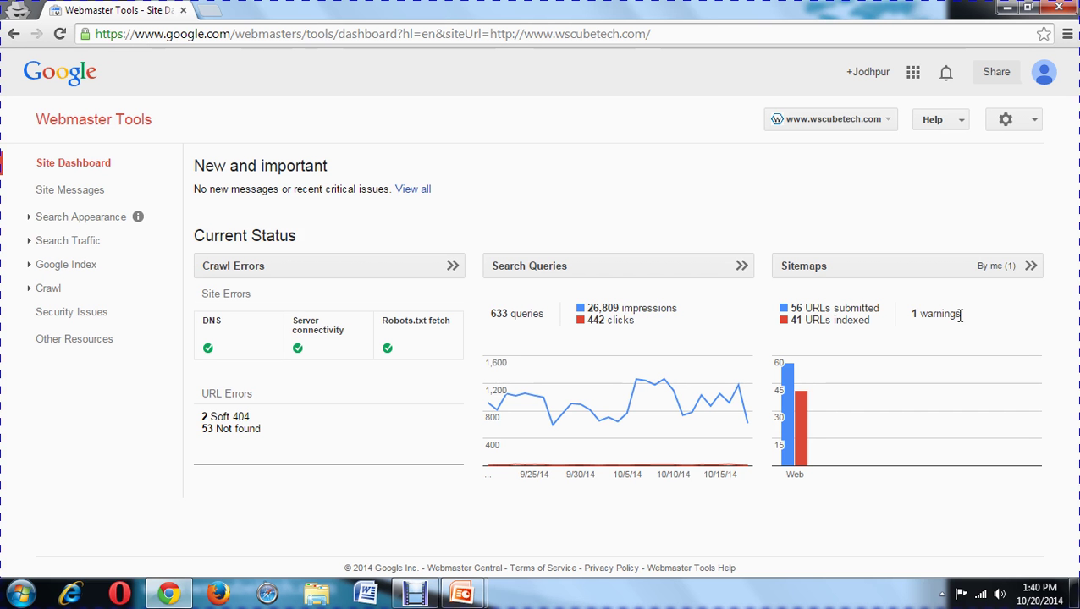
Step: Open the robots.txt Tester in the Crawl section and enter robots.txt as the URL to test for blocking
{"action": "left_click", "coordinate": [28, 291]}
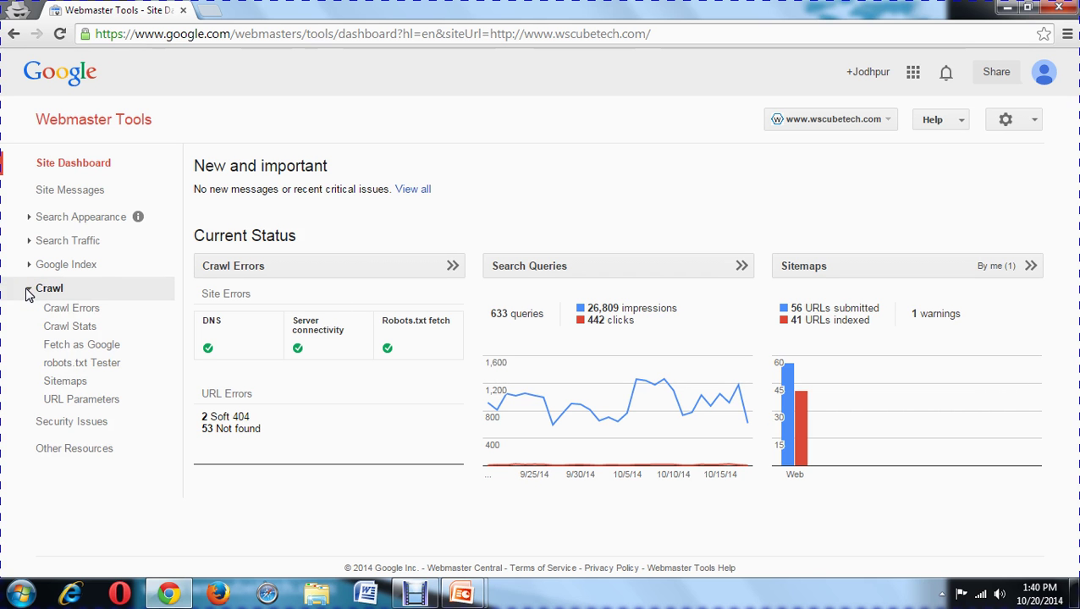
{"action": "left_click", "coordinate": [97, 368]}
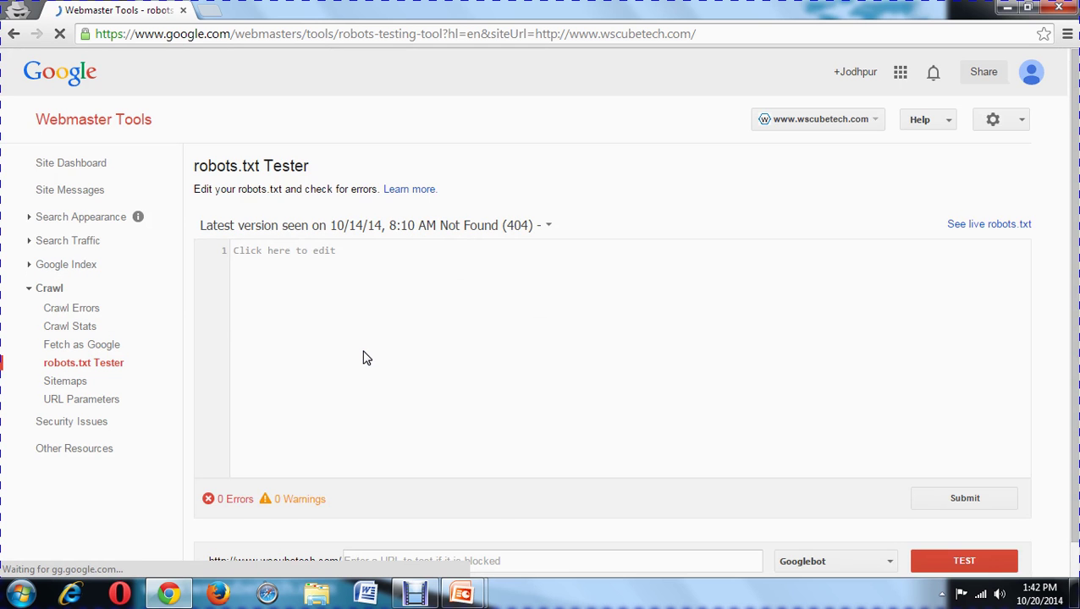
{"action": "scroll", "coordinate": [366, 358], "scroll_direction": "down", "scroll_amount": 1}
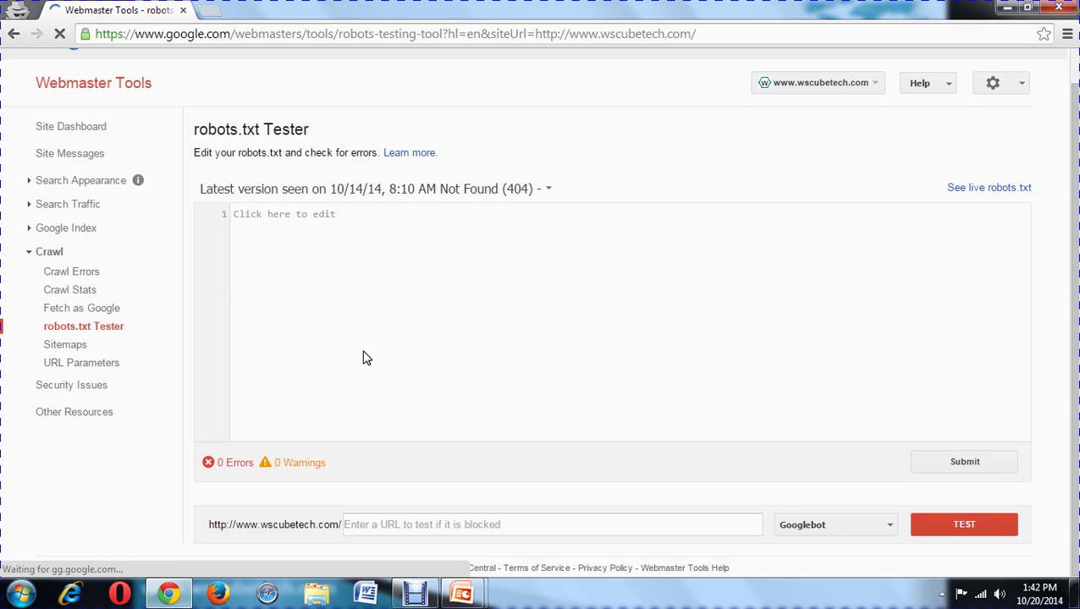
{"action": "left_click", "coordinate": [420, 532]}
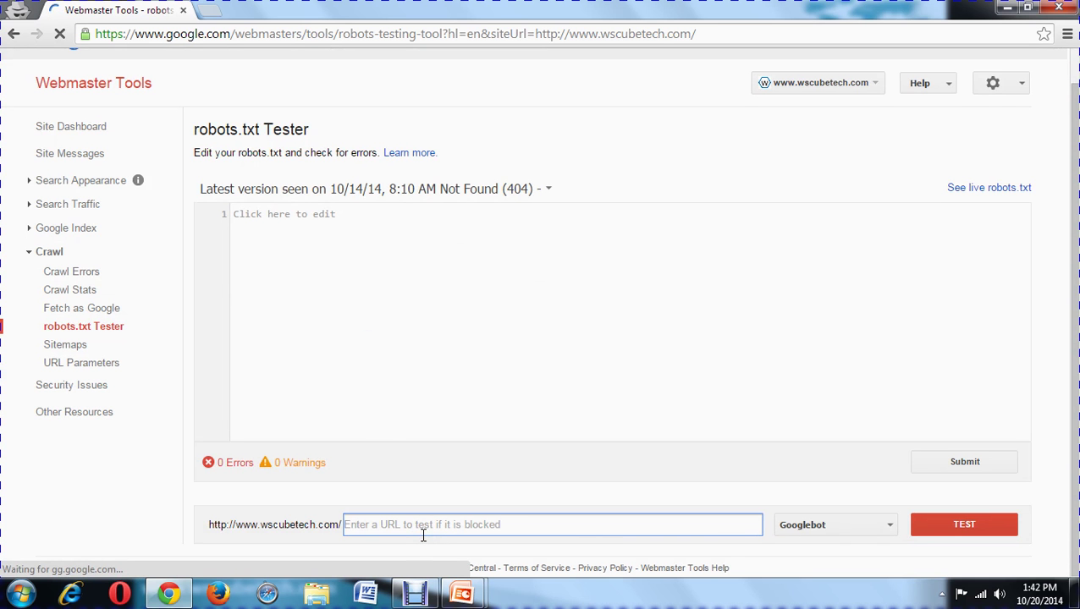
{"action": "type", "text": "robot"}
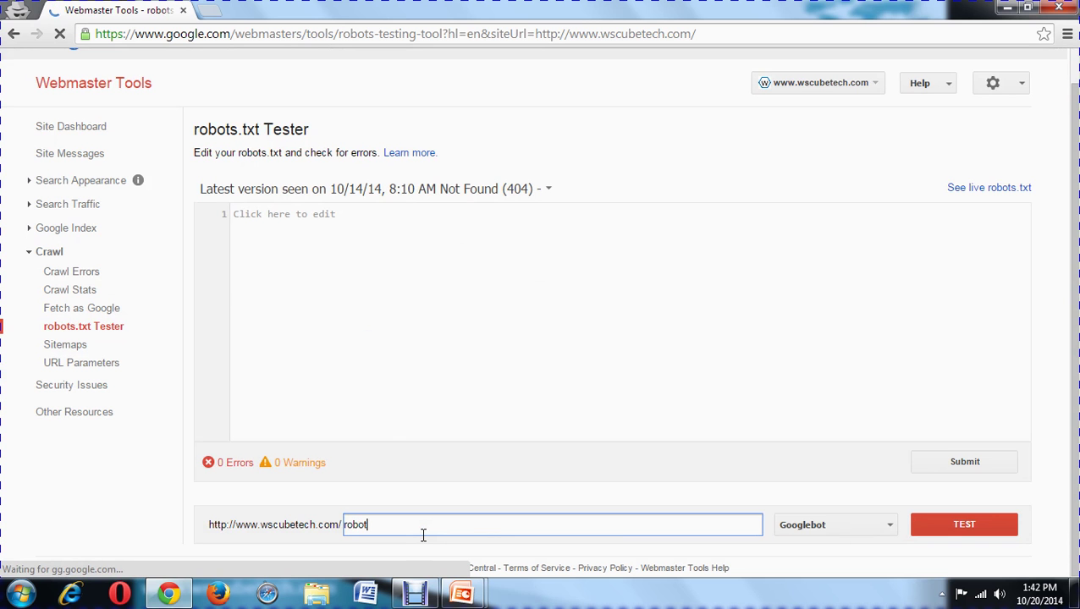
{"action": "type", "text": "s.txt"}
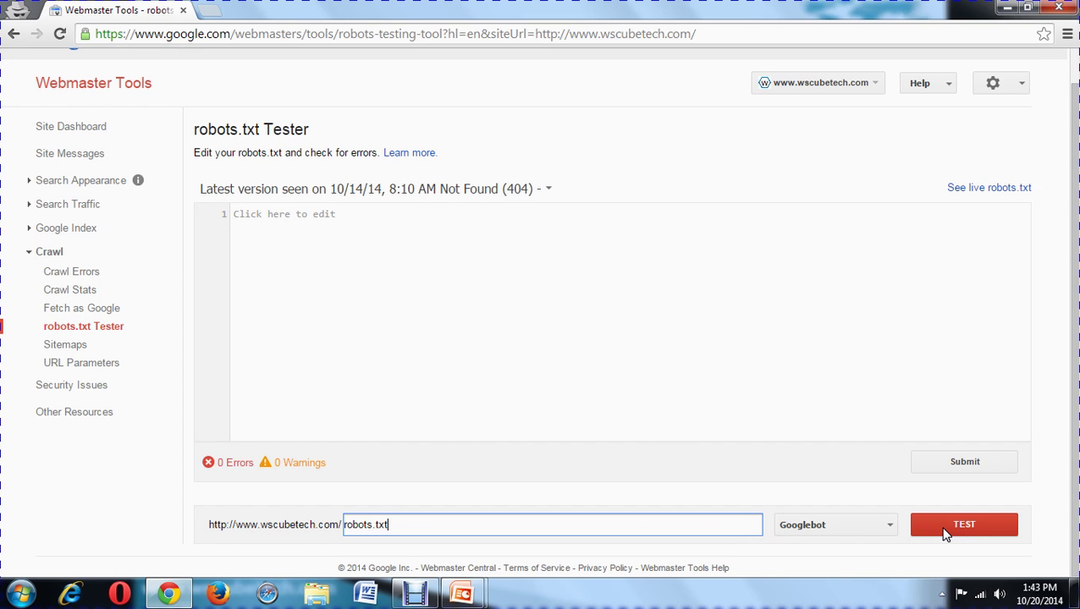
Step: Open the Sitemaps report for the site
{"action": "left_click", "coordinate": [53, 350]}
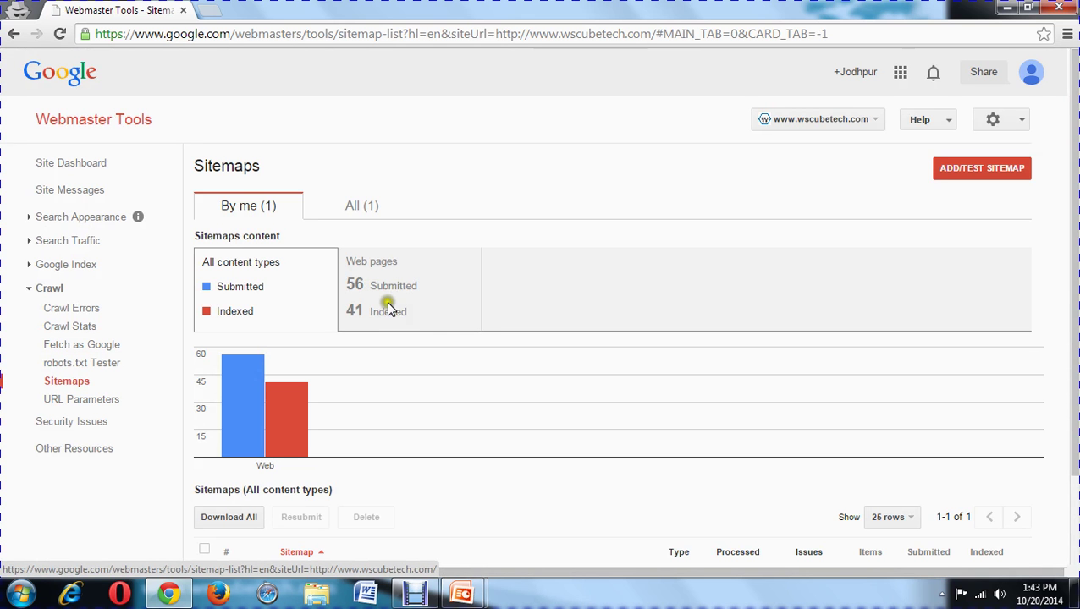
{"action": "left_click", "coordinate": [631, 257]}
{"action": "left_click", "coordinate": [801, 201]}
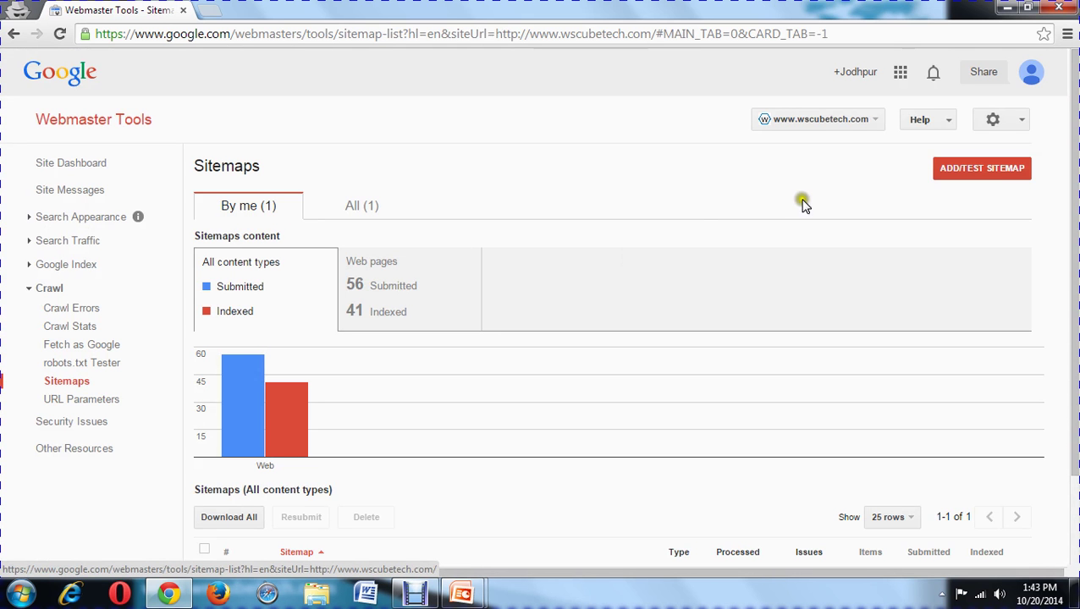
Step: Enter sitemap.xml as the path in the Add/Test Sitemap form and cancel without submitting it
{"action": "left_click", "coordinate": [968, 176]}
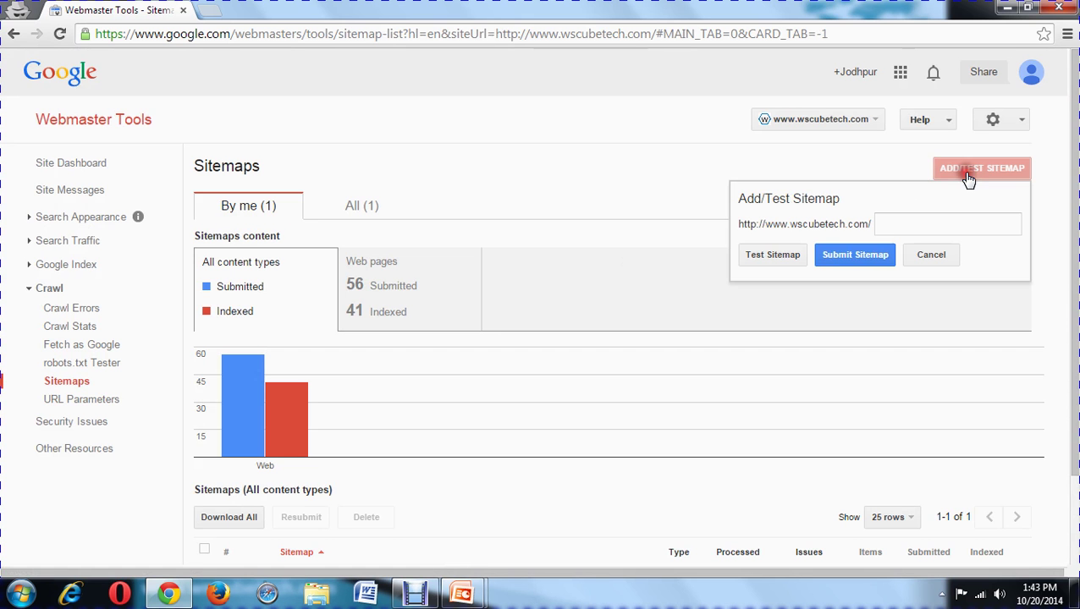
{"action": "left_click", "coordinate": [895, 221]}
{"action": "type", "text": "sitemap"}
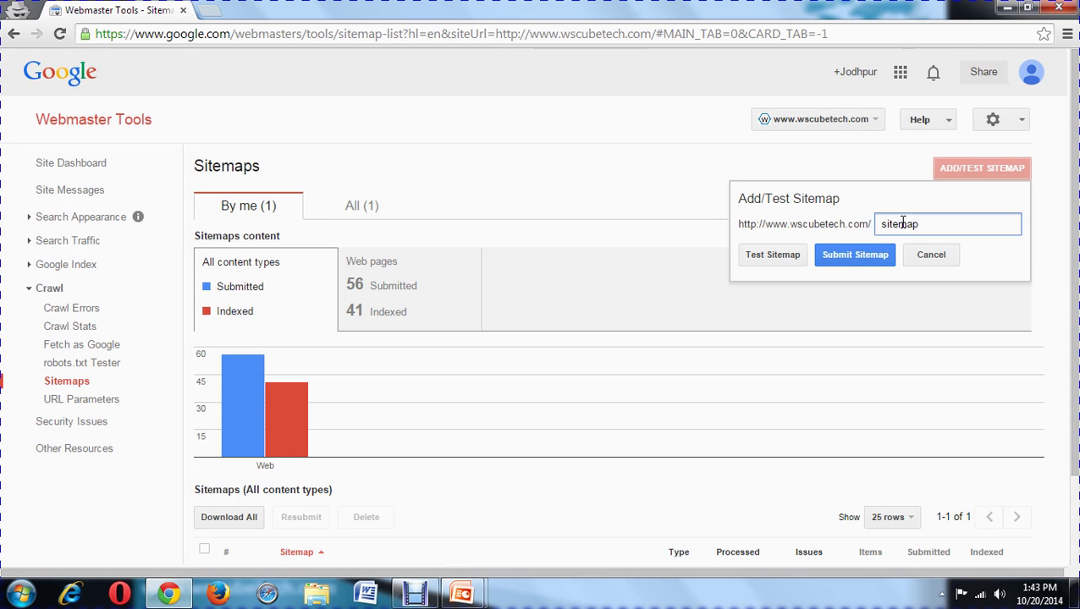
{"action": "type", "text": ".xm;l"}
{"action": "key", "text": "BackSpace"}
{"action": "key", "text": "BackSpace"}
{"action": "type", "text": "l"}
{"action": "left_click", "coordinate": [542, 209]}
{"action": "left_click", "coordinate": [929, 259]}
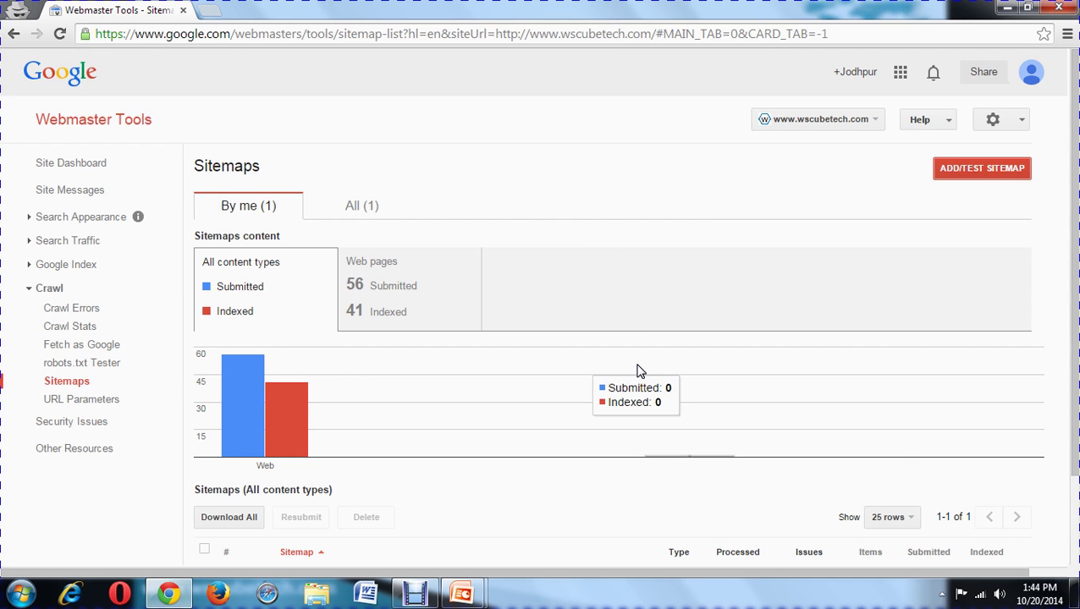
Step: Review the submitted sitemap's entry, including its processed date, issues, and submitted and indexed pages
{"action": "scroll", "coordinate": [639, 369], "scroll_direction": "down", "scroll_amount": 2}
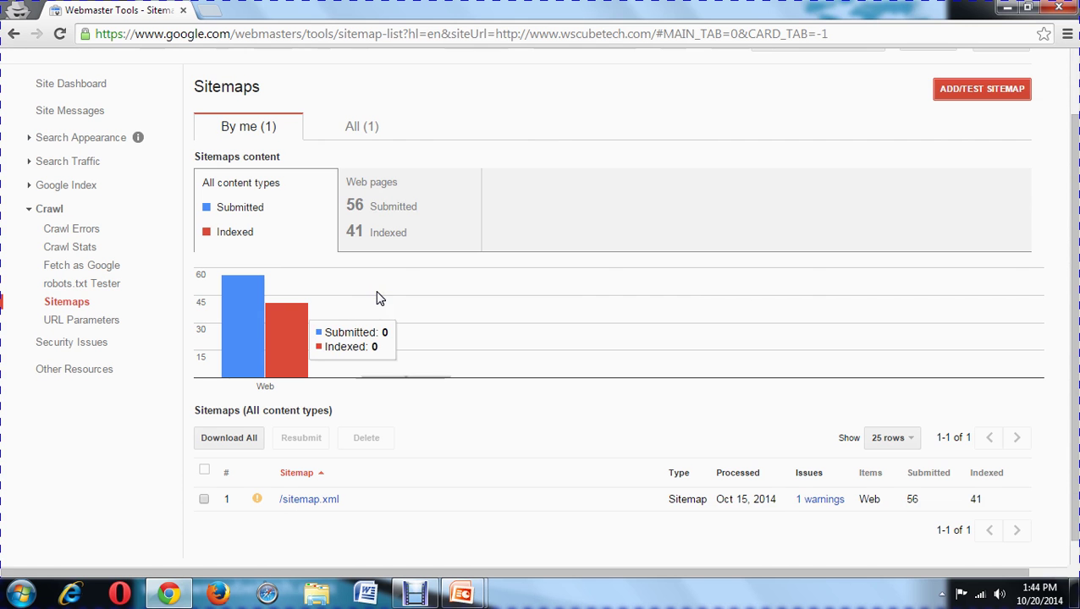
{"action": "left_click", "coordinate": [399, 230]}
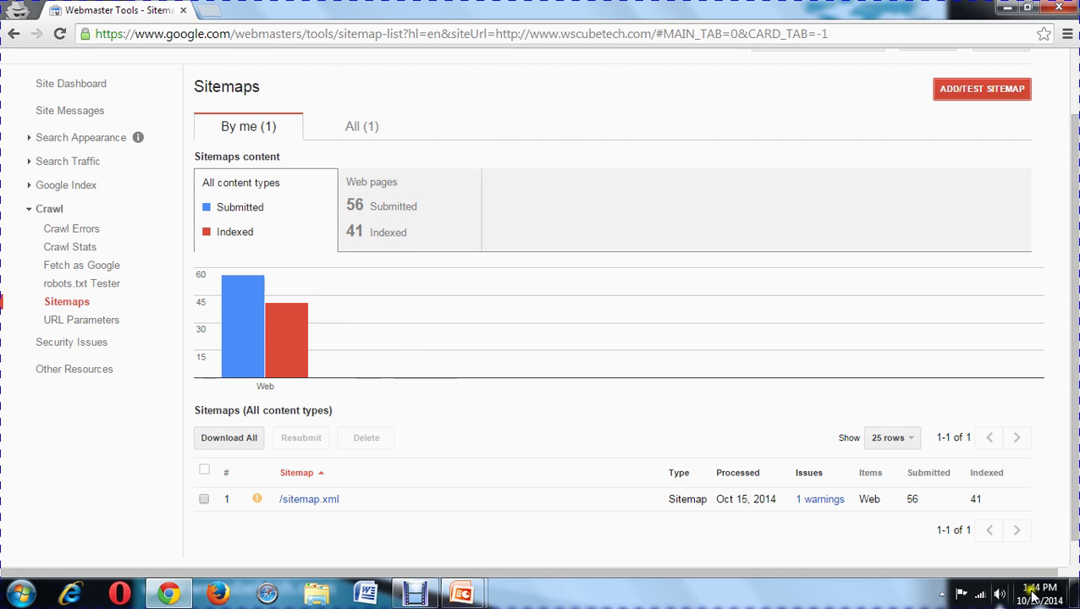
{"action": "left_click", "coordinate": [803, 503]}
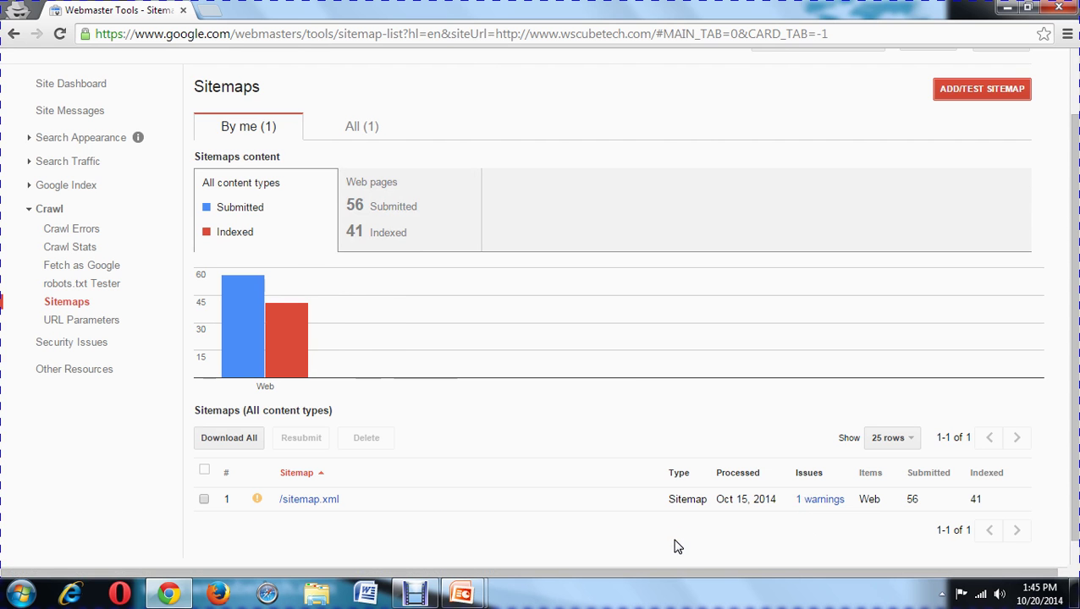
{"action": "scroll", "coordinate": [506, 509], "scroll_direction": "up", "scroll_amount": 2}
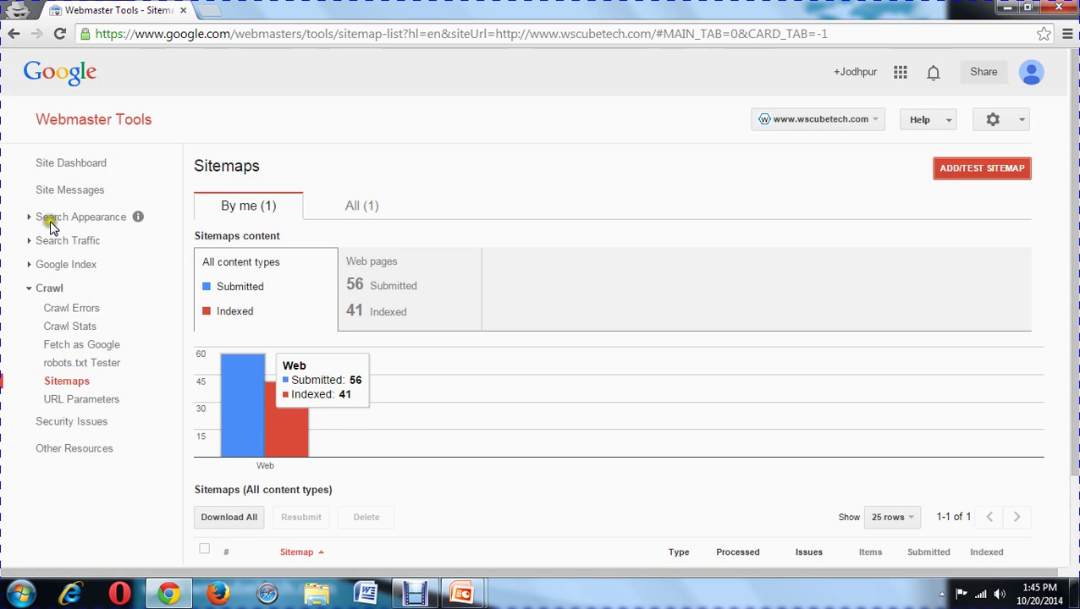
Step: Return to the site dashboard, open the Crawl Errors report and examine the desktop Soft 404 errors and affected pages
{"action": "left_click", "coordinate": [56, 170]}
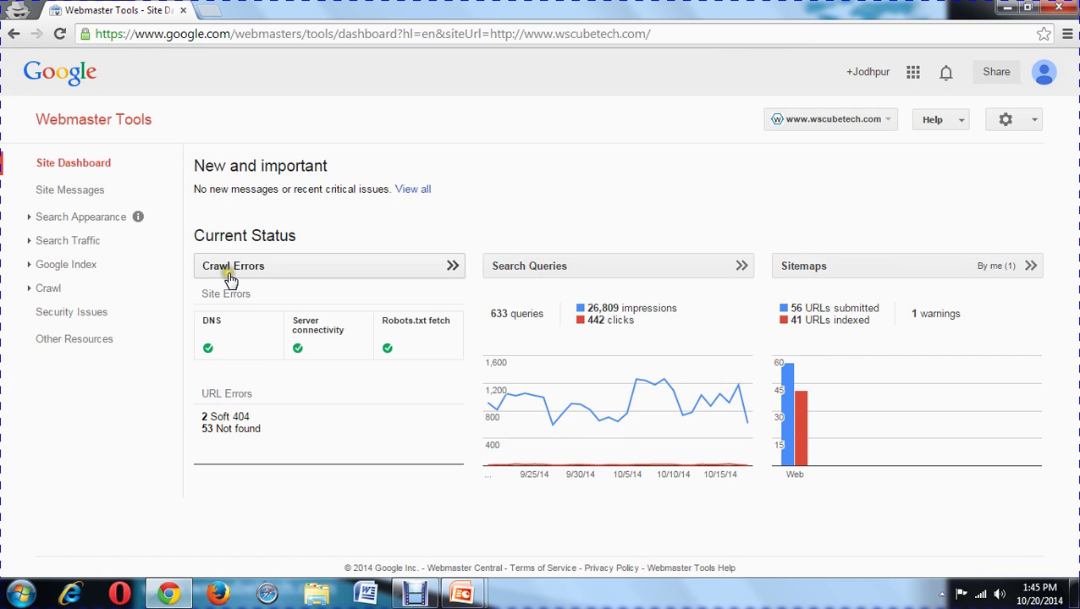
{"action": "left_click", "coordinate": [32, 291]}
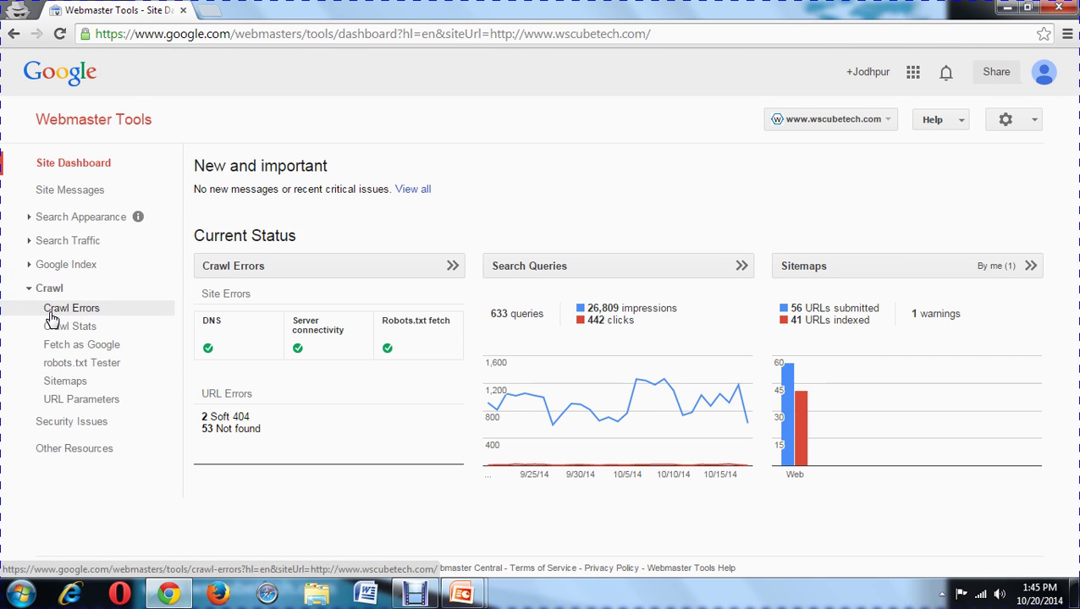
{"action": "left_click", "coordinate": [225, 267]}
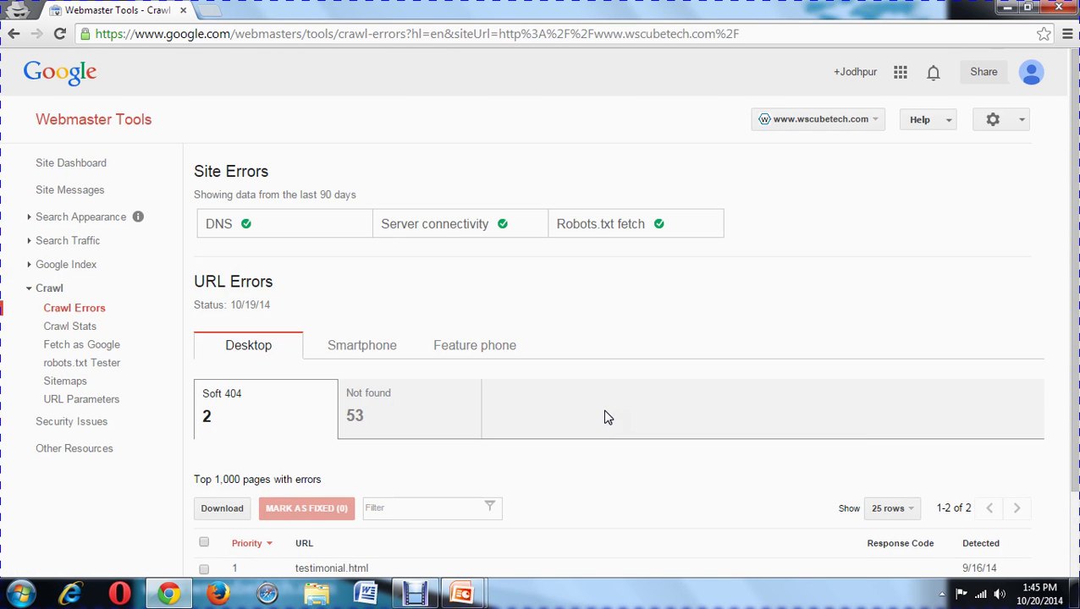
{"action": "scroll", "coordinate": [606, 416], "scroll_direction": "down", "scroll_amount": 3}
{"action": "scroll", "coordinate": [606, 416], "scroll_direction": "up", "scroll_amount": 2}
{"action": "scroll", "coordinate": [606, 416], "scroll_direction": "down", "scroll_amount": 2}
{"action": "scroll", "coordinate": [606, 416], "scroll_direction": "up", "scroll_amount": 3}
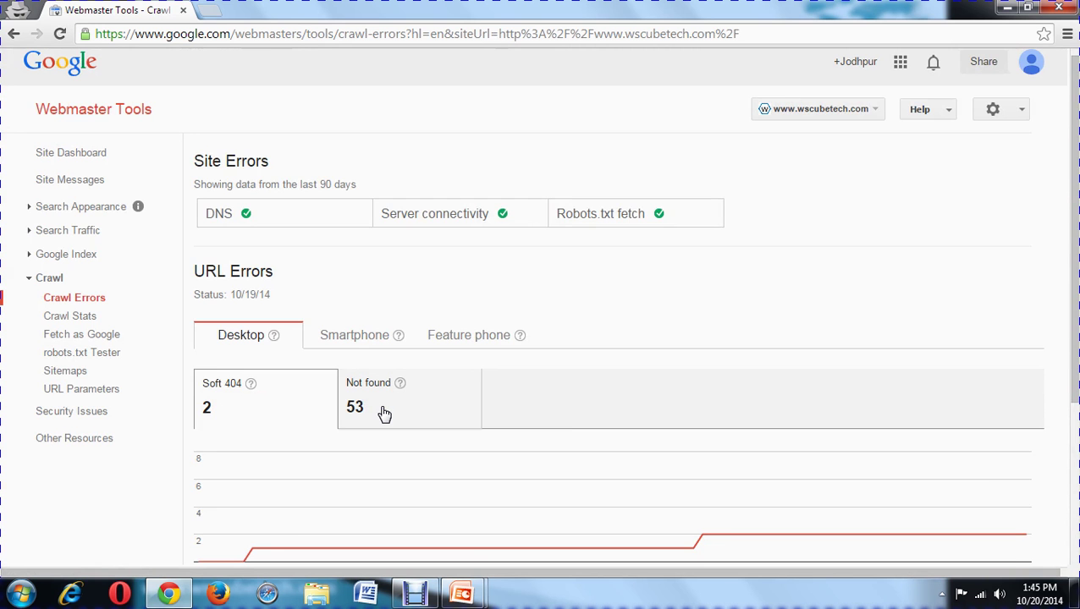
{"action": "scroll", "coordinate": [383, 413], "scroll_direction": "down", "scroll_amount": 2}
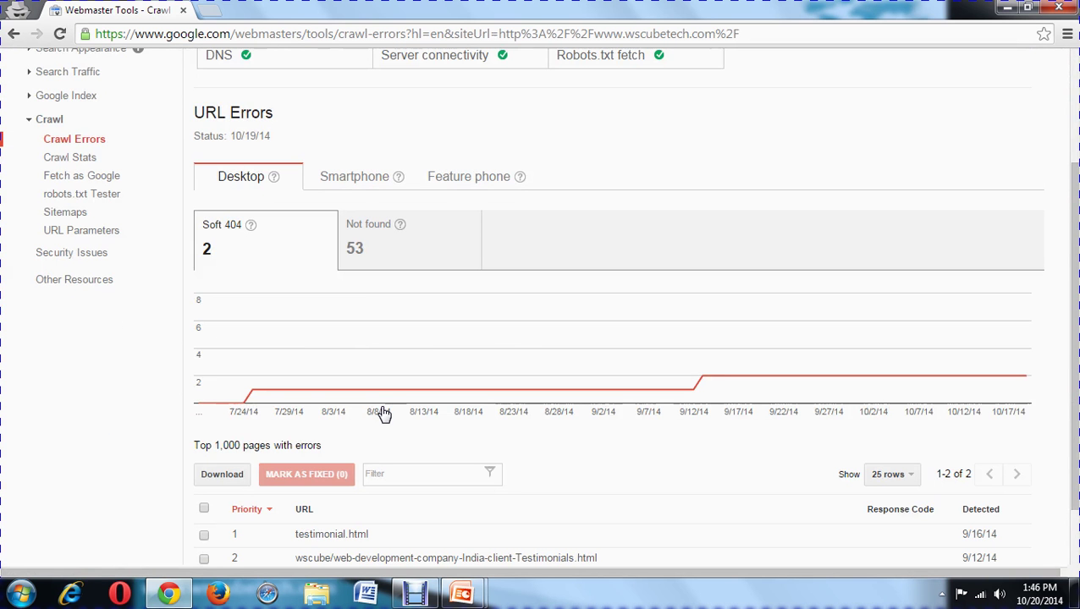
{"action": "scroll", "coordinate": [383, 413], "scroll_direction": "down", "scroll_amount": 1}
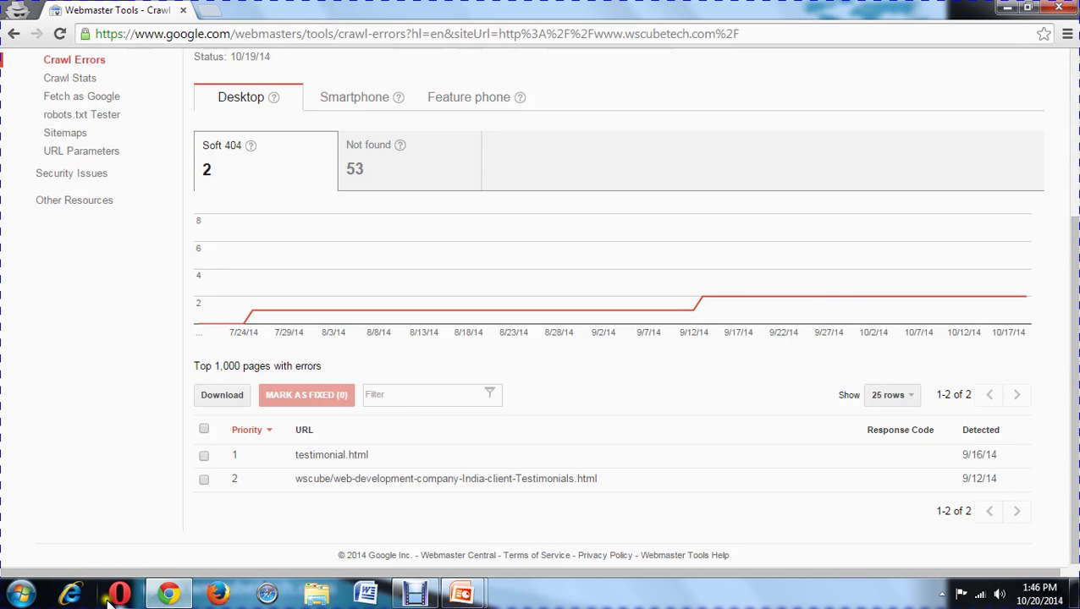
Step: Select both Soft 404 pages, testimonial.html and wscube/web-development-company-India-client-Testimonials.html, in the list of pages with errors
{"action": "left_click", "coordinate": [204, 455]}
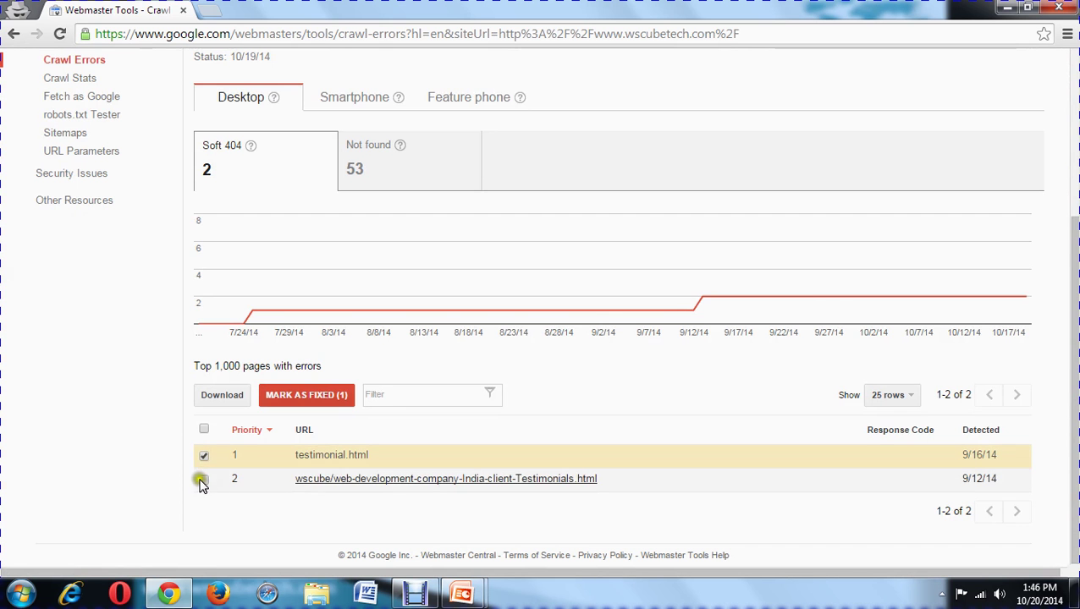
{"action": "left_click", "coordinate": [204, 479]}
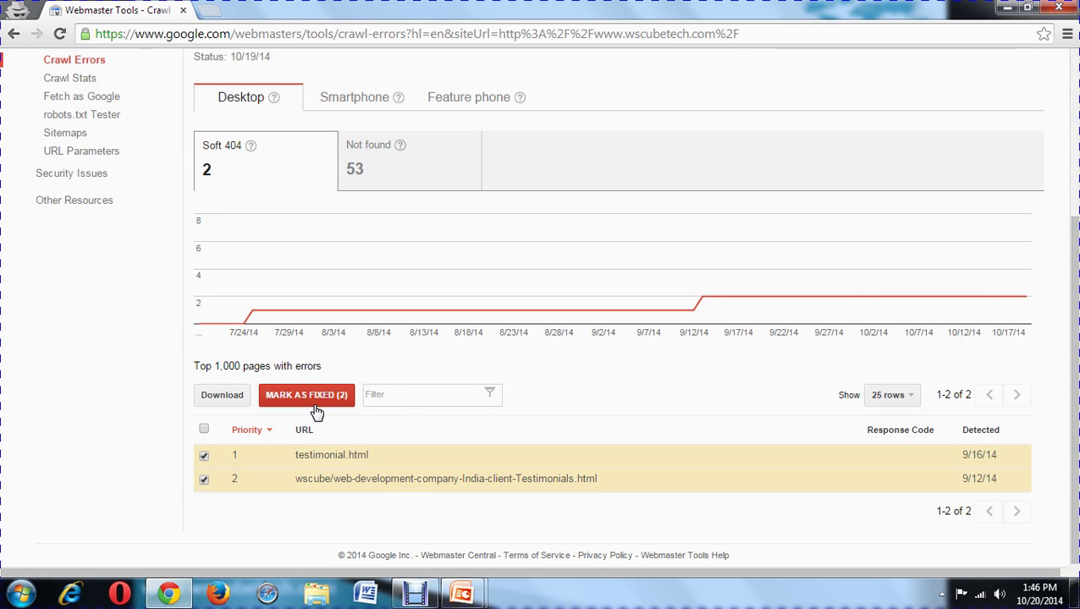
{"action": "left_click", "coordinate": [264, 329]}
{"action": "left_click", "coordinate": [511, 162]}
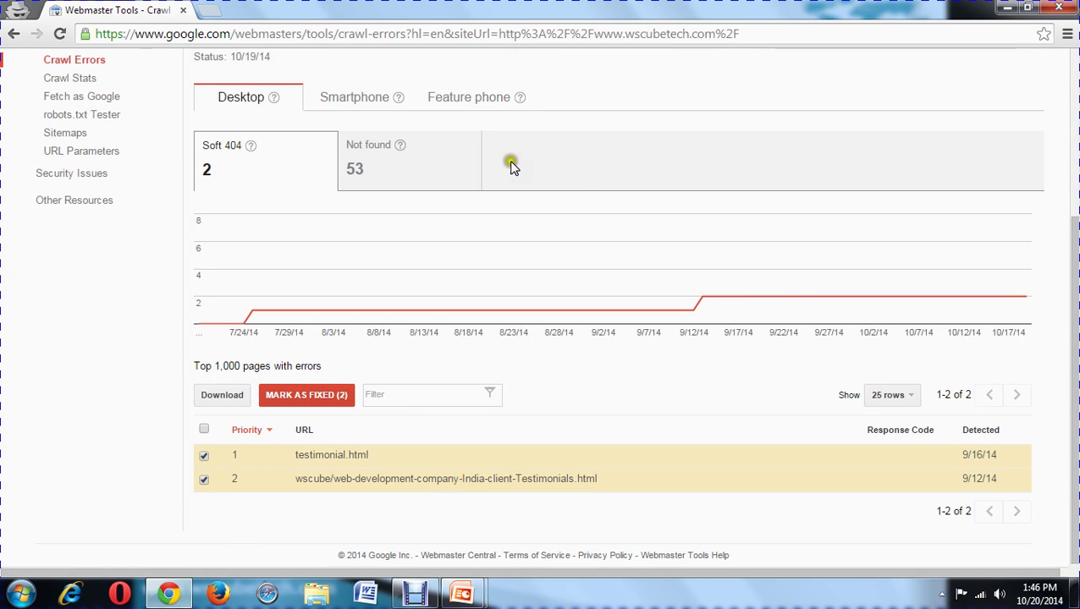
{"action": "left_click", "coordinate": [602, 204]}
Step: Return to the site dashboard, open the Search Queries report and examine the top queries' impressions, clicks, CTR and average positions
{"action": "scroll", "coordinate": [614, 434], "scroll_direction": "up", "scroll_amount": 2}
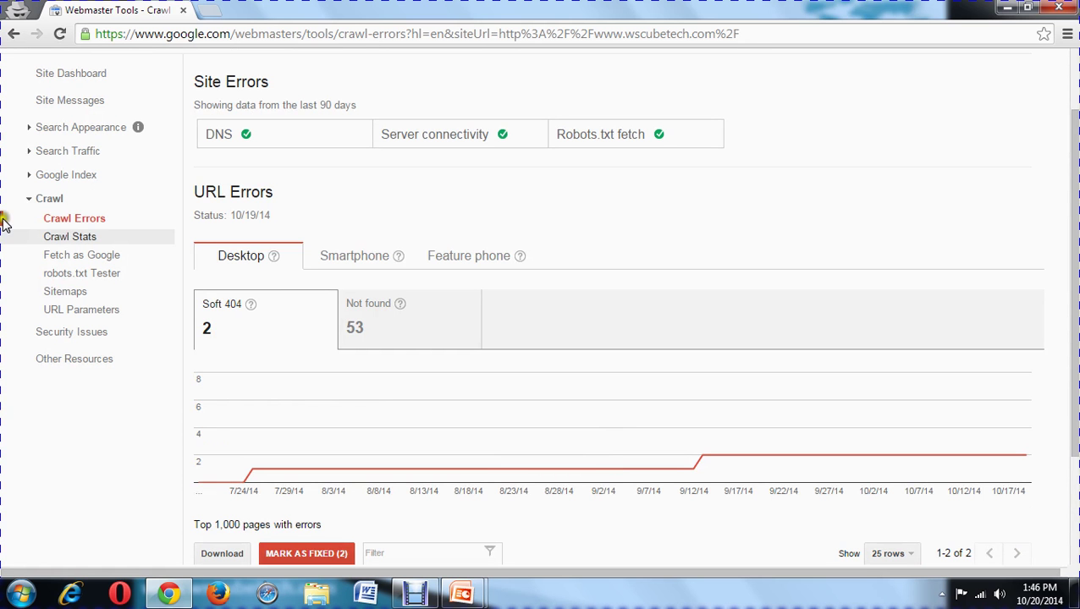
{"action": "left_click", "coordinate": [77, 73]}
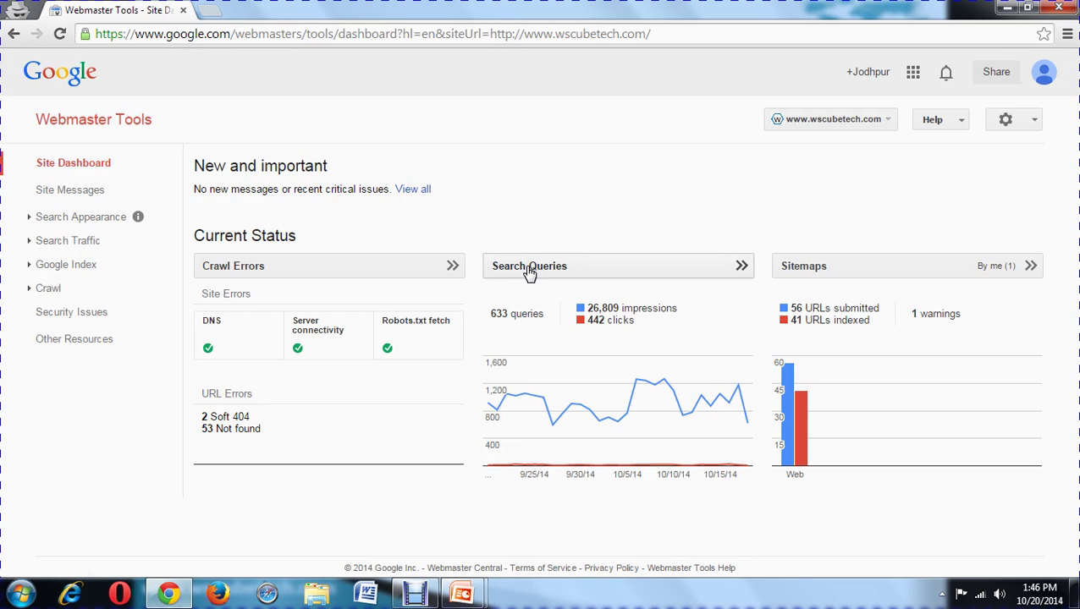
{"action": "left_click", "coordinate": [529, 268]}
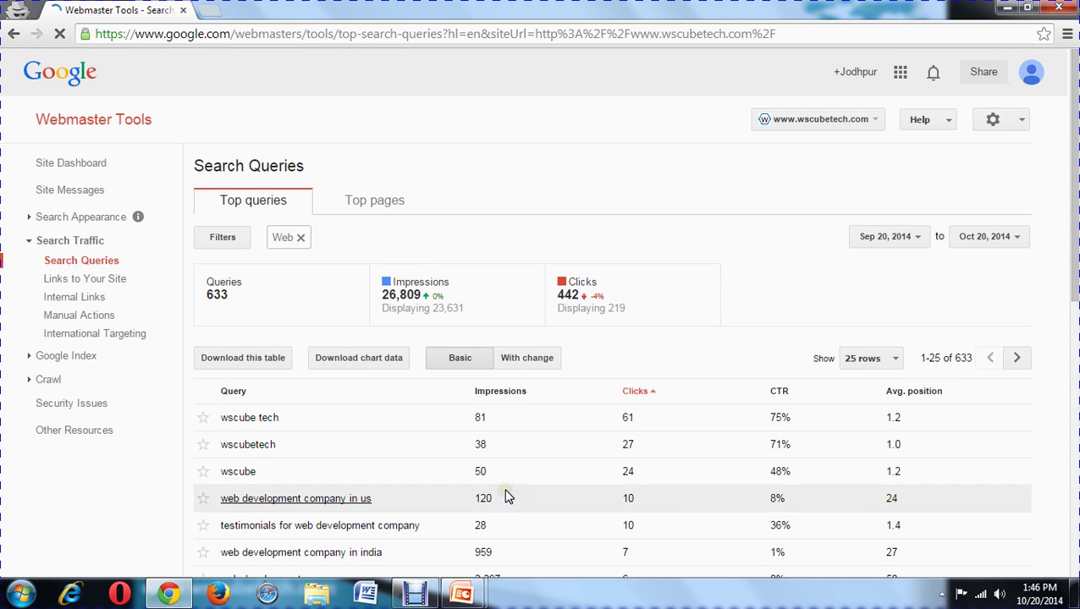
{"action": "scroll", "coordinate": [506, 495], "scroll_direction": "down", "scroll_amount": 3}
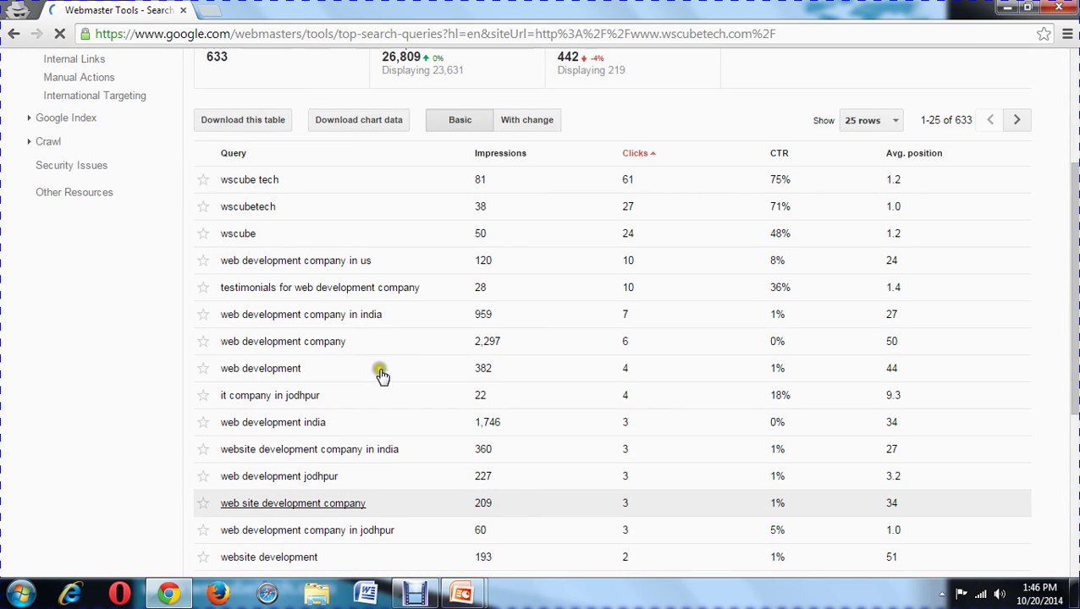
{"action": "scroll", "coordinate": [267, 178], "scroll_direction": "up", "scroll_amount": 4}
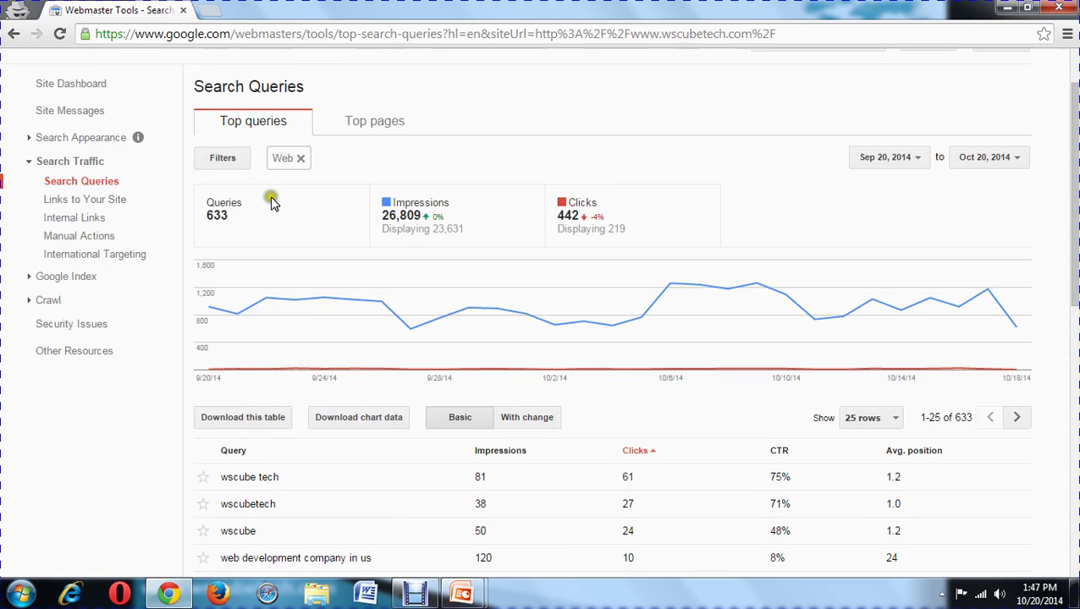
{"action": "scroll", "coordinate": [368, 521], "scroll_direction": "down", "scroll_amount": 1}
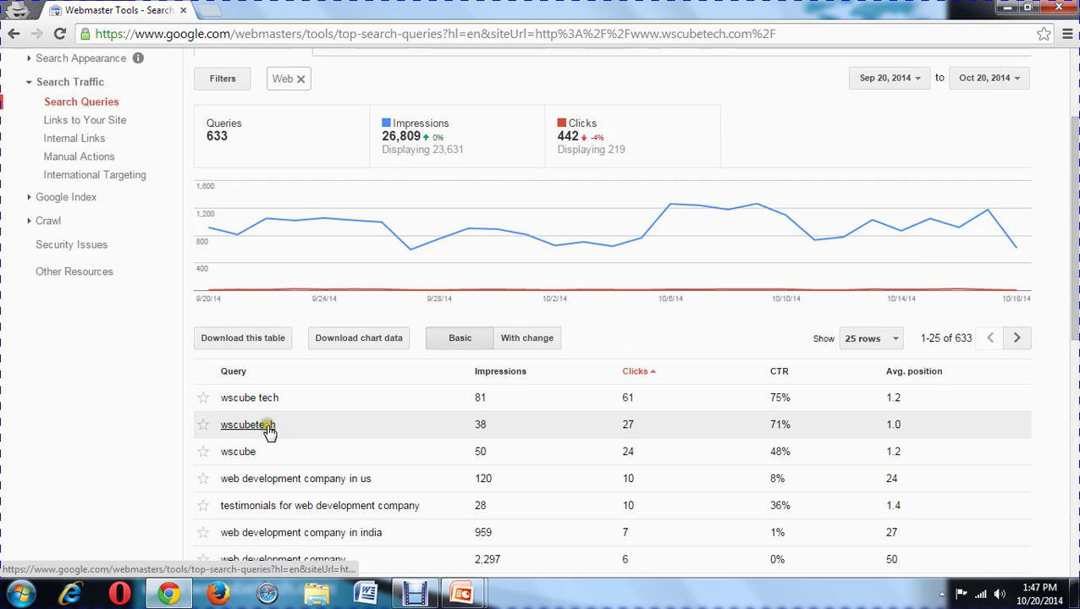
{"action": "scroll", "coordinate": [267, 452], "scroll_direction": "down", "scroll_amount": 1}
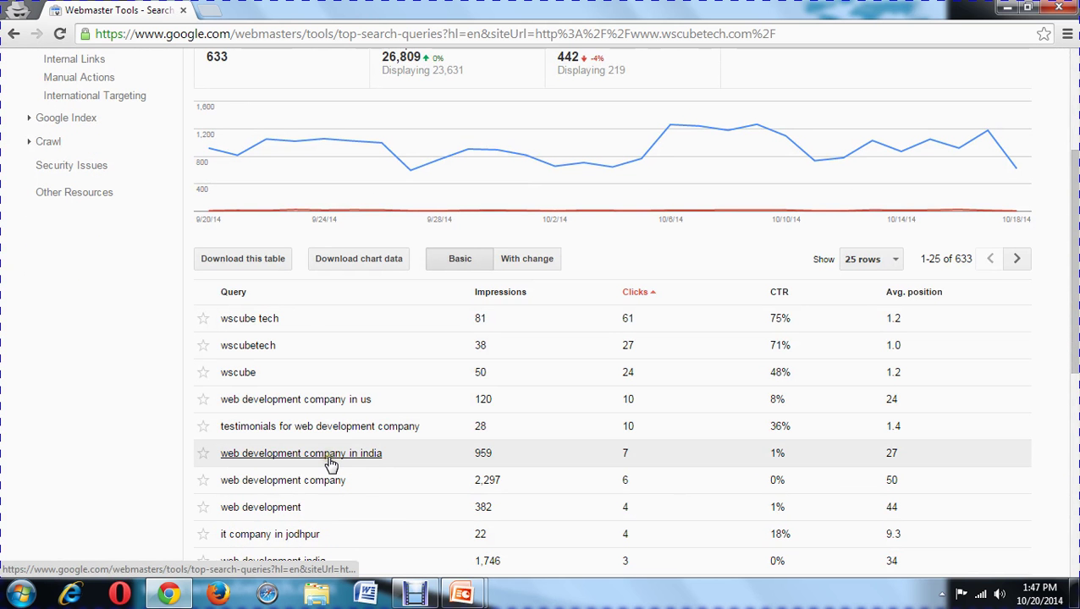
{"action": "scroll", "coordinate": [330, 467], "scroll_direction": "down", "scroll_amount": 2}
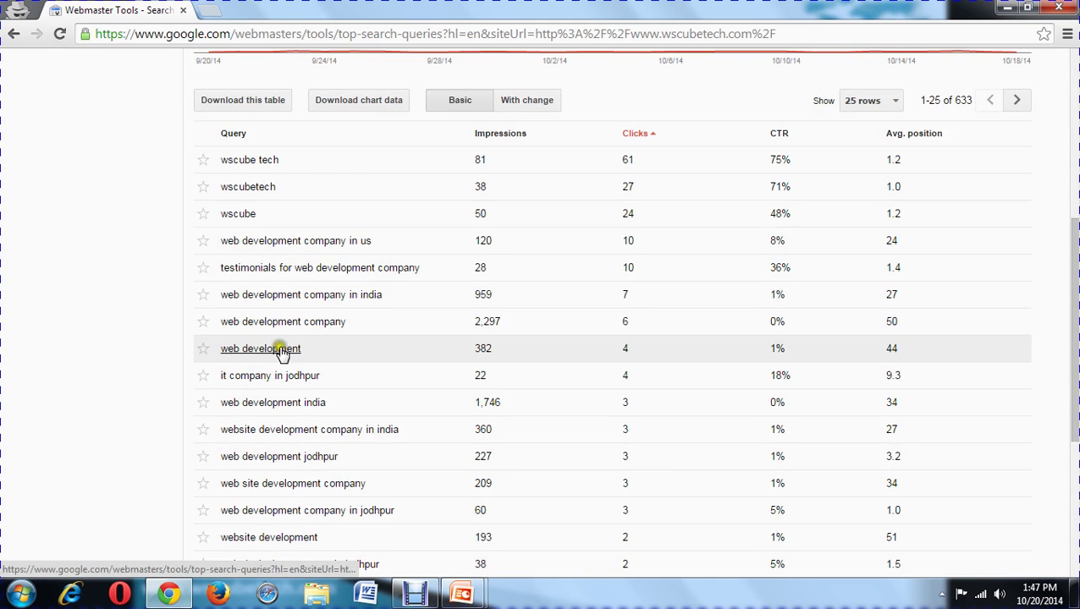
{"action": "scroll", "coordinate": [311, 445], "scroll_direction": "down", "scroll_amount": 1}
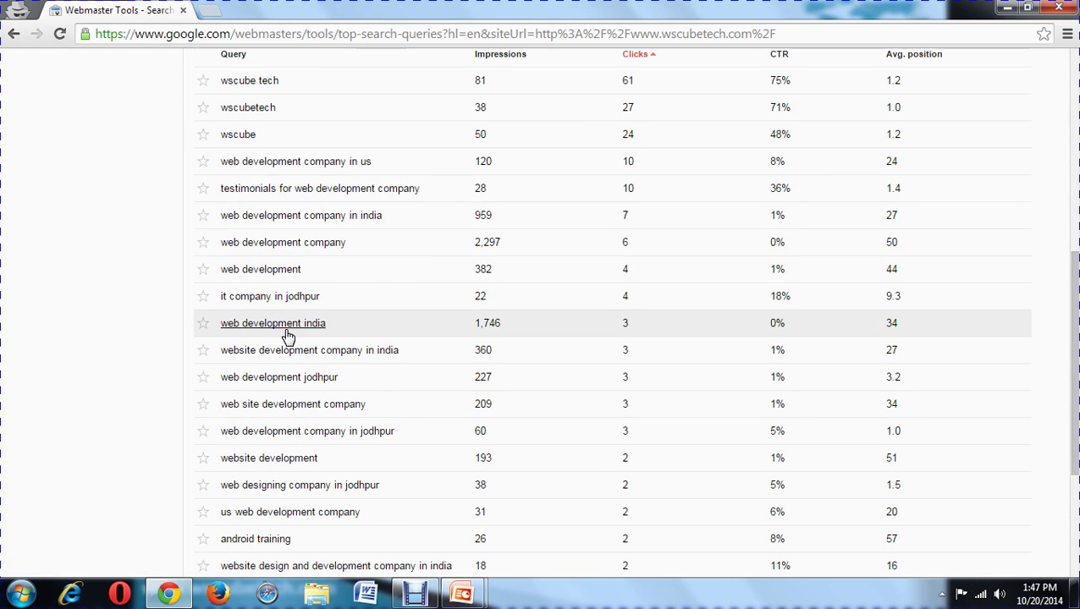
{"action": "scroll", "coordinate": [350, 428], "scroll_direction": "up", "scroll_amount": 3}
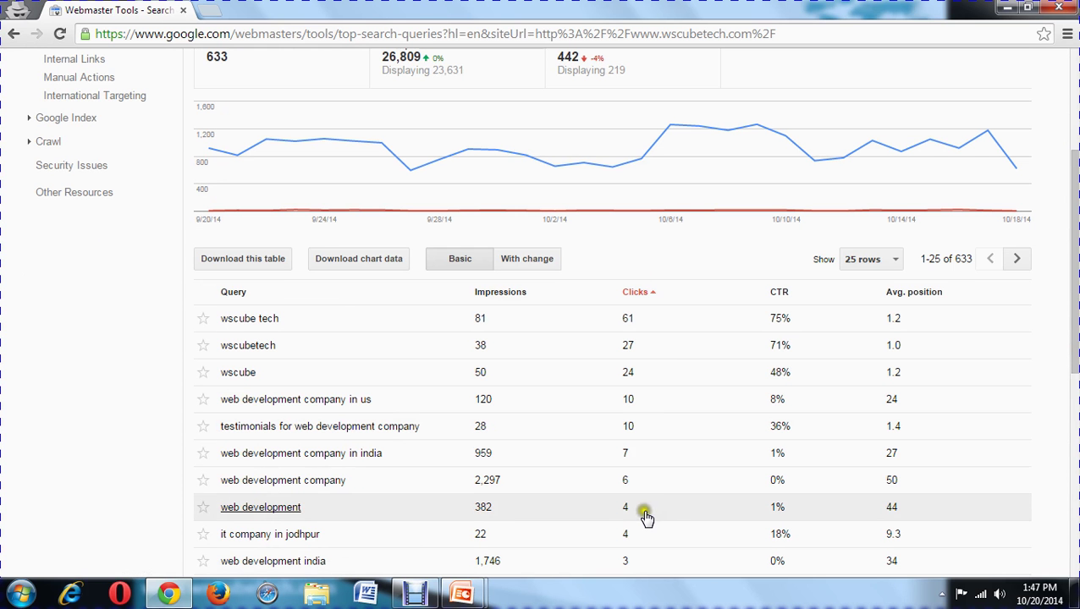
{"action": "scroll", "coordinate": [646, 501], "scroll_direction": "up", "scroll_amount": 3}
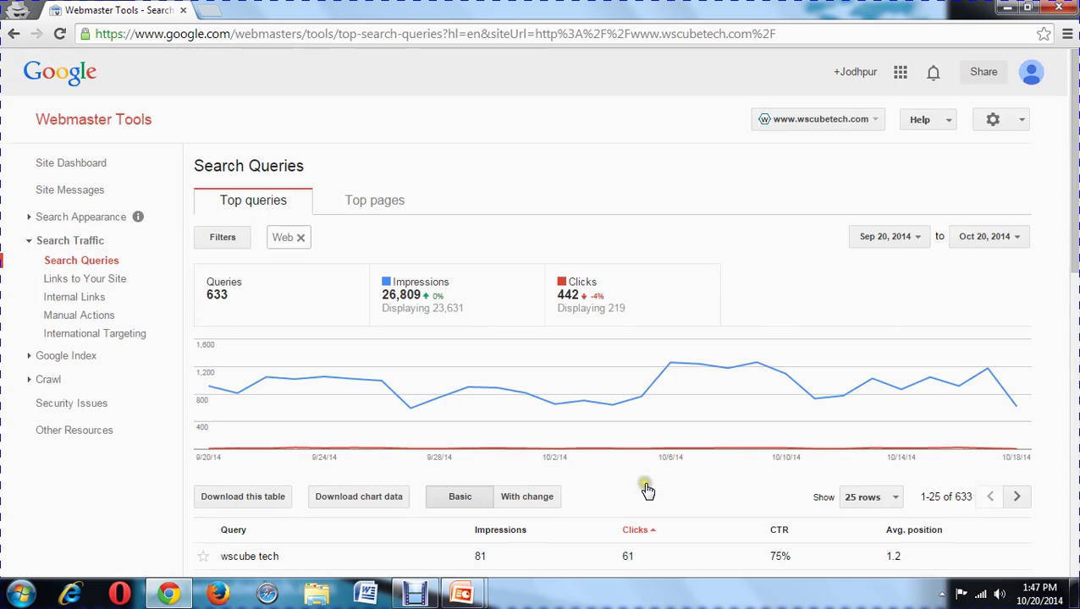
Step: Review the full first page of top search queries down to its last row, comparing average positions, and return to the report's overview
{"action": "scroll", "coordinate": [646, 490], "scroll_direction": "down", "scroll_amount": 3}
{"action": "scroll", "coordinate": [920, 338], "scroll_direction": "down", "scroll_amount": 1}
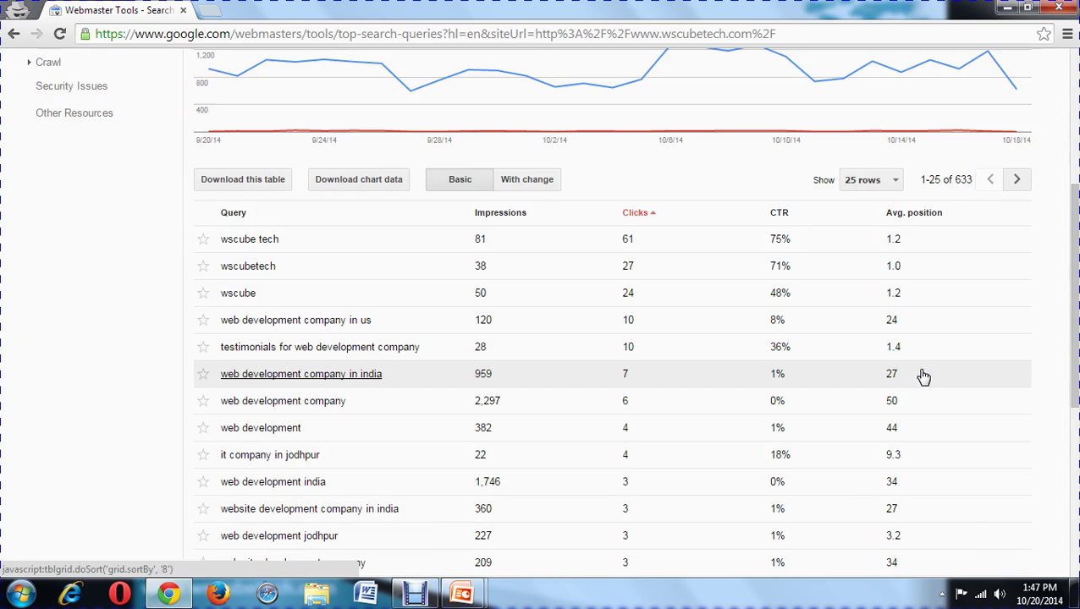
{"action": "scroll", "coordinate": [928, 435], "scroll_direction": "down", "scroll_amount": 3}
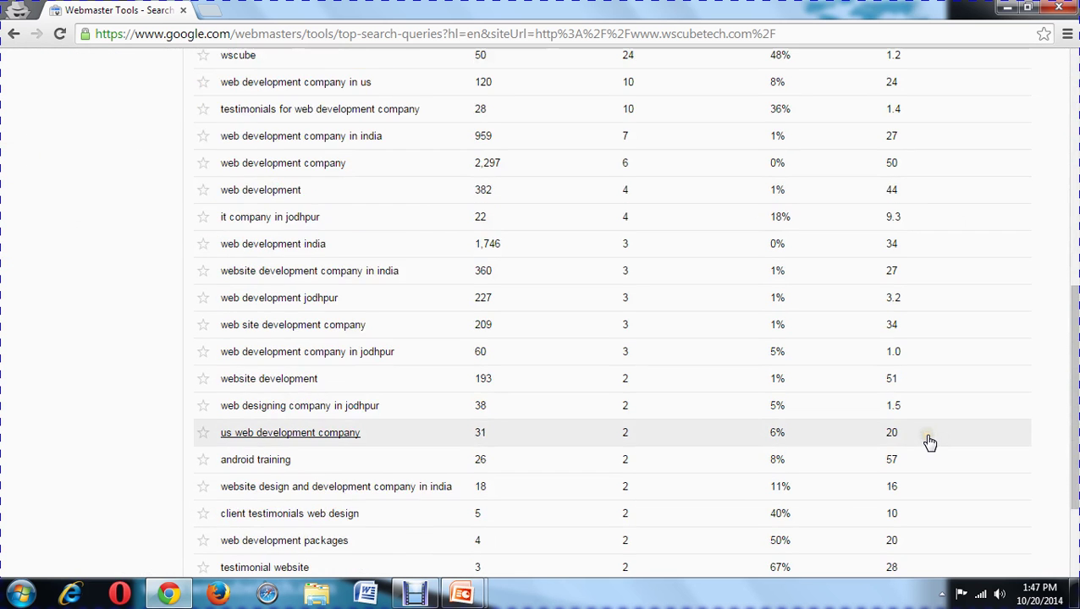
{"action": "scroll", "coordinate": [929, 441], "scroll_direction": "down", "scroll_amount": 2}
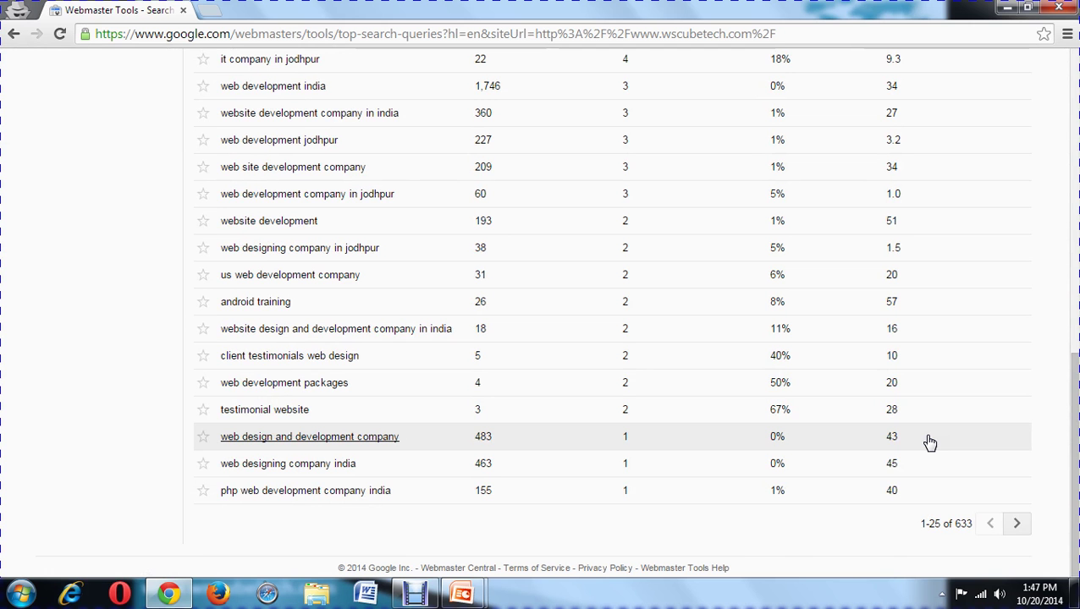
{"action": "scroll", "coordinate": [929, 443], "scroll_direction": "up", "scroll_amount": 8}
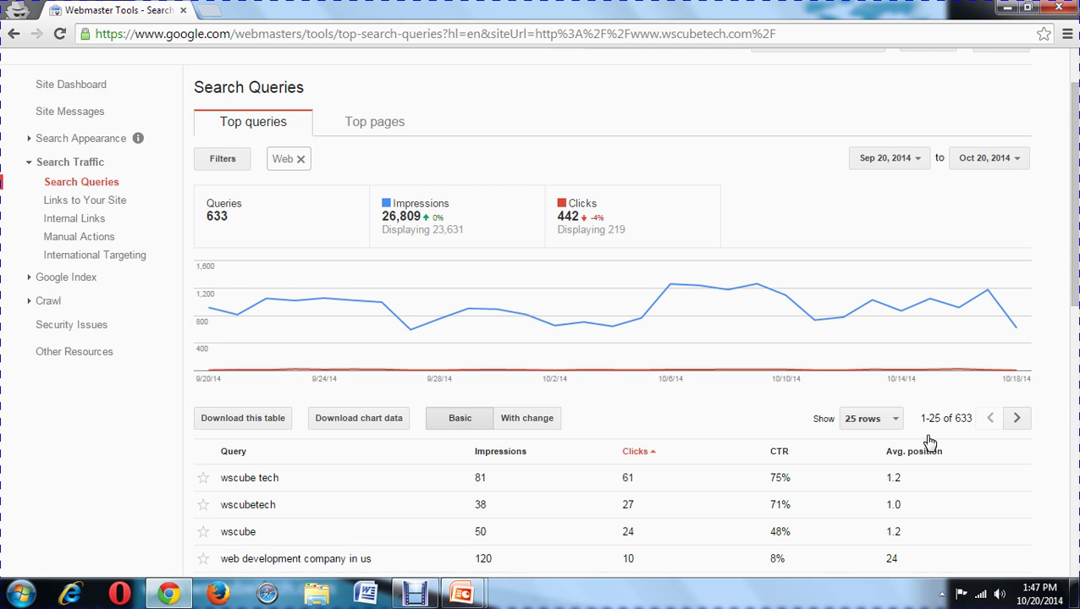
{"action": "mouse_move", "coordinate": [368, 357]}
{"action": "left_click", "coordinate": [42, 330]}
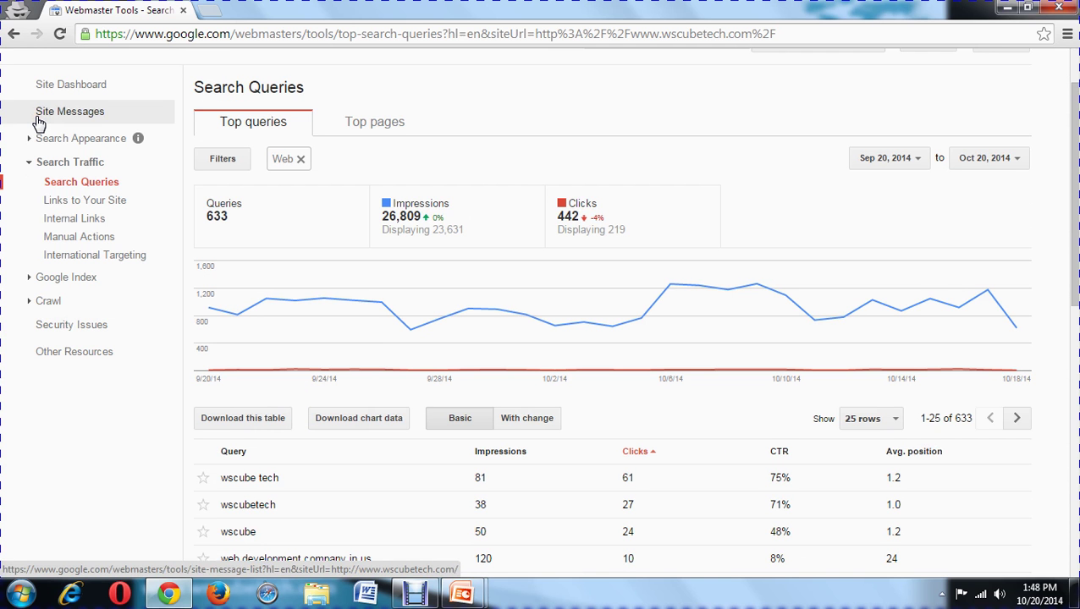
{"action": "scroll", "coordinate": [38, 122], "scroll_direction": "up", "scroll_amount": 2}
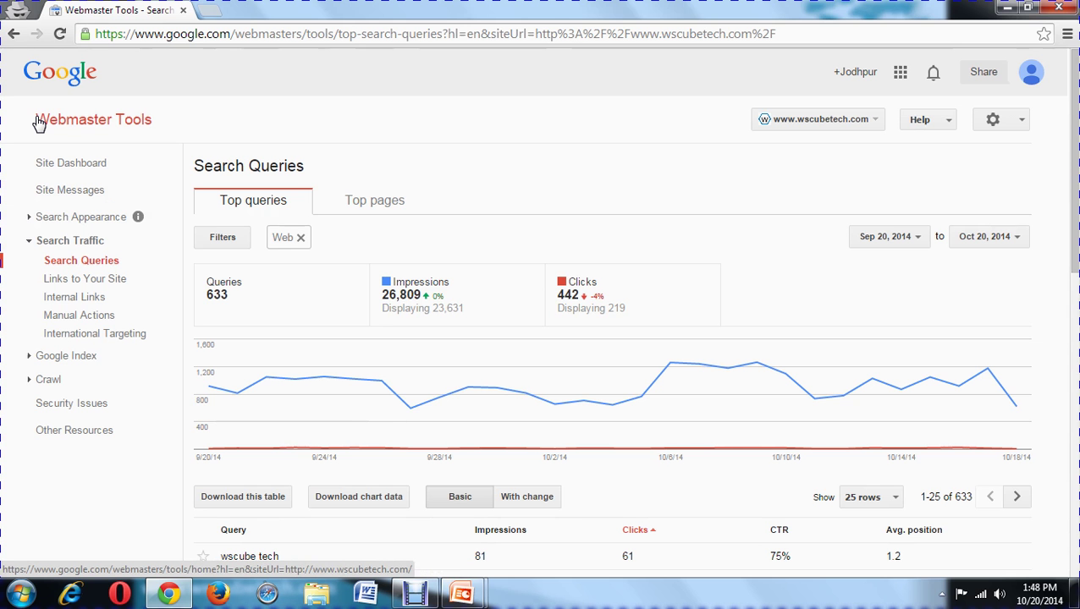